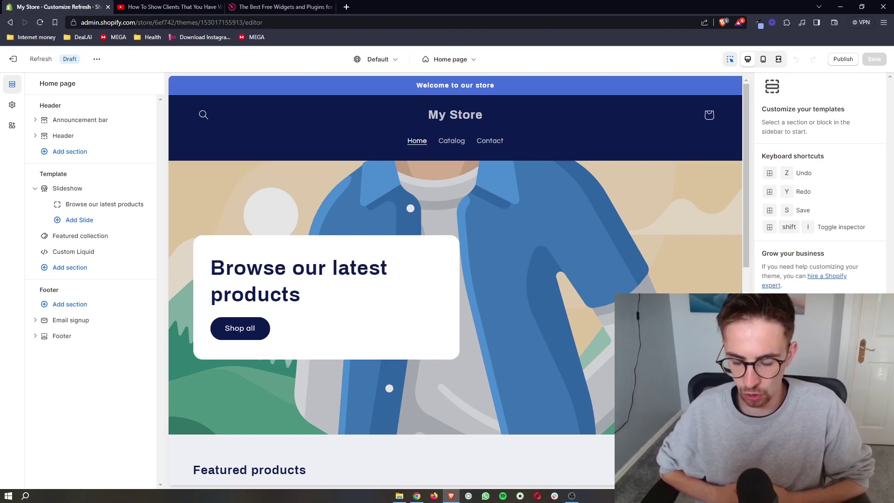
Step: Delete the selected Custom Liquid section, leaving Slideshow and Featured collection on the home page
{"action": "scroll", "coordinate": [455, 272], "scroll_direction": "down", "scroll_amount": 1}
{"action": "scroll", "coordinate": [455, 273], "scroll_direction": "up", "scroll_amount": 1}
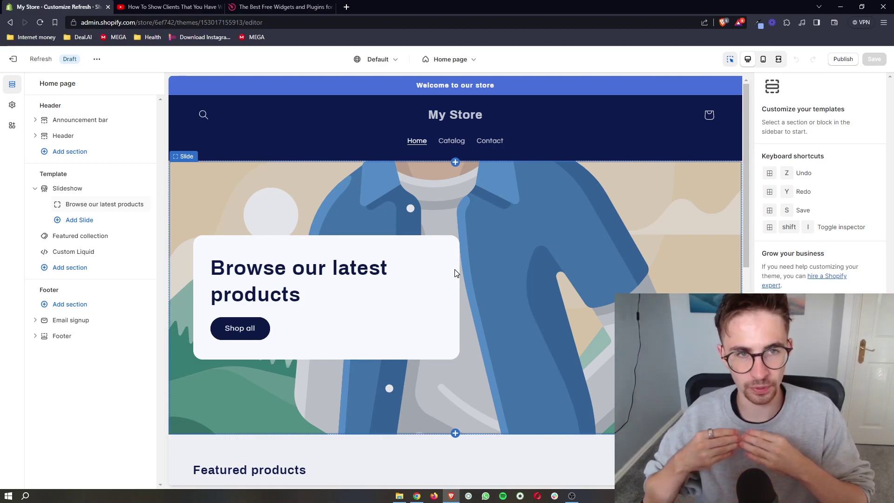
{"action": "scroll", "coordinate": [454, 272], "scroll_direction": "down", "scroll_amount": 10}
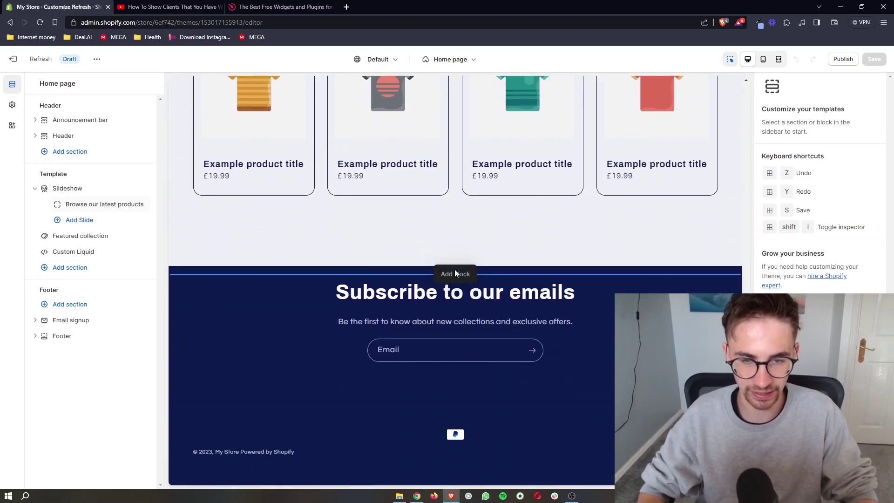
{"action": "key", "text": "Delete"}
{"action": "scroll", "coordinate": [375, 274], "scroll_direction": "down", "scroll_amount": 5}
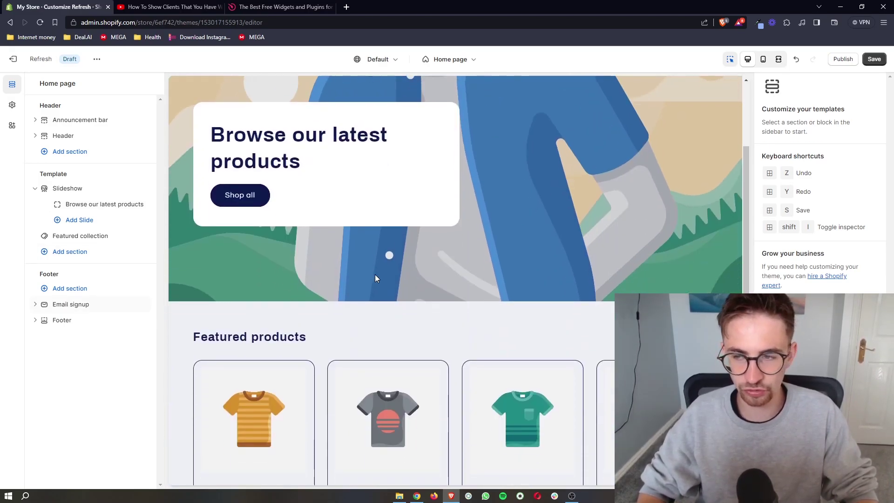
{"action": "scroll", "coordinate": [375, 275], "scroll_direction": "up", "scroll_amount": 8}
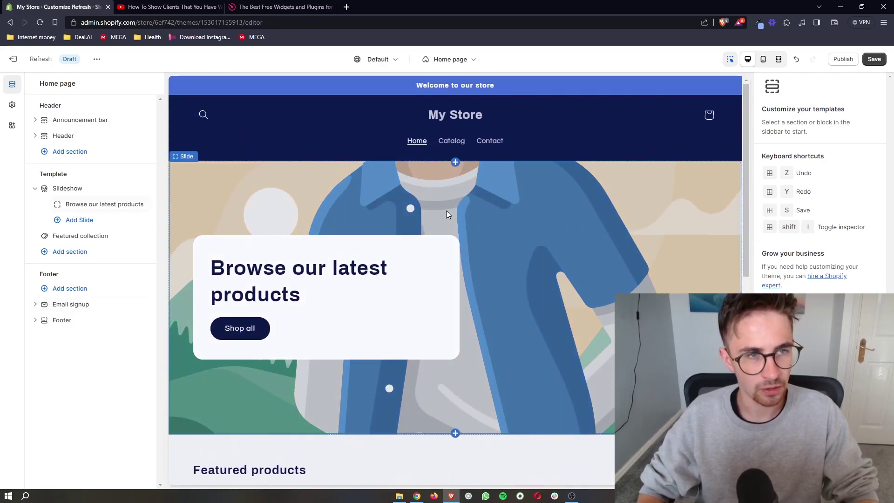
Step: Expand the YouTube video description and highlight the Elfsight sign-up link
{"action": "left_click", "coordinate": [168, 6]}
{"action": "scroll", "coordinate": [228, 251], "scroll_direction": "down", "scroll_amount": 5}
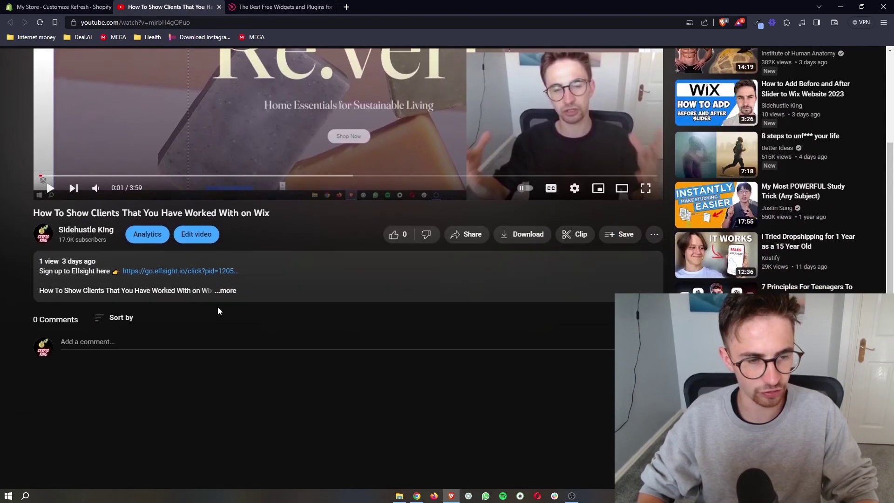
{"action": "left_click", "coordinate": [224, 290]}
{"action": "left_click_drag", "start_coordinate": [75, 263], "coordinate": [247, 264]}
Step: Load the Elfsight home page via the elfsight logo, glancing at the Shopify editor in between
{"action": "left_click", "coordinate": [279, 7]}
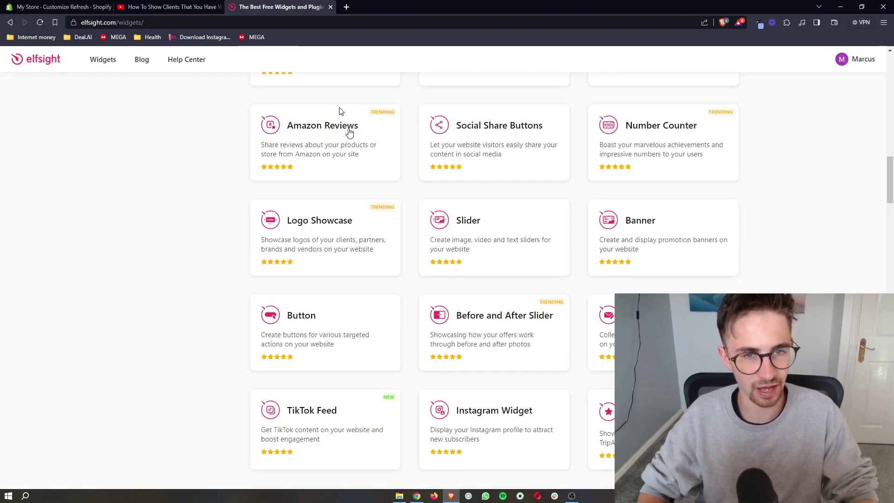
{"action": "left_click", "coordinate": [23, 59]}
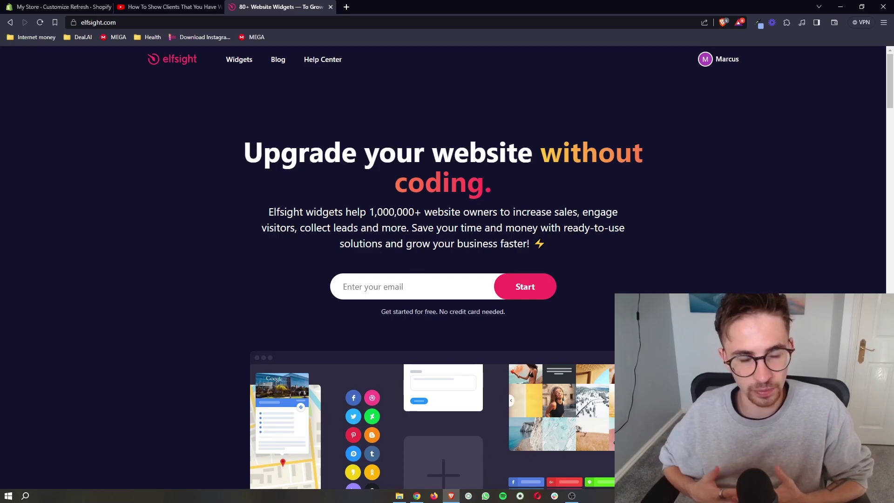
{"action": "left_click", "coordinate": [61, 6]}
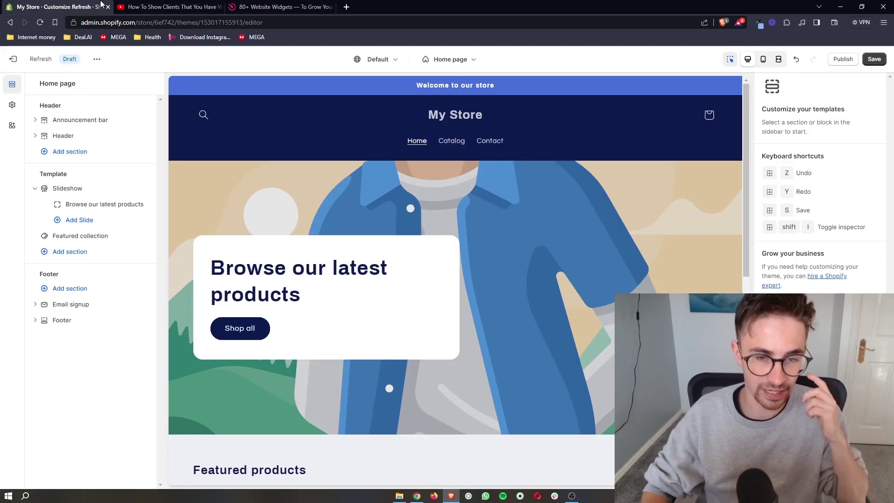
{"action": "scroll", "coordinate": [388, 285], "scroll_direction": "down", "scroll_amount": 3}
{"action": "scroll", "coordinate": [389, 286], "scroll_direction": "down", "scroll_amount": 1}
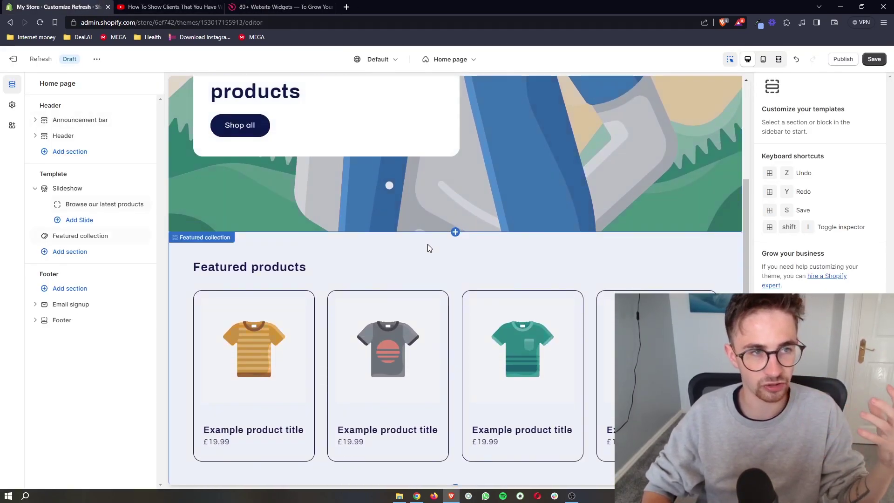
{"action": "left_click", "coordinate": [279, 7]}
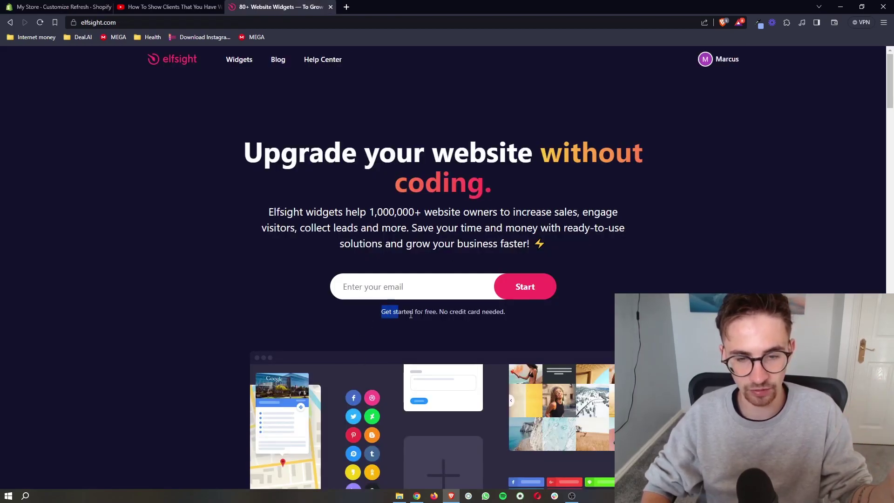
{"action": "left_click_drag", "start_coordinate": [410, 315], "coordinate": [540, 333]}
{"action": "key", "text": "ctrl+plus"}
{"action": "key", "text": "ctrl+plus"}
{"action": "left_click", "coordinate": [458, 326]}
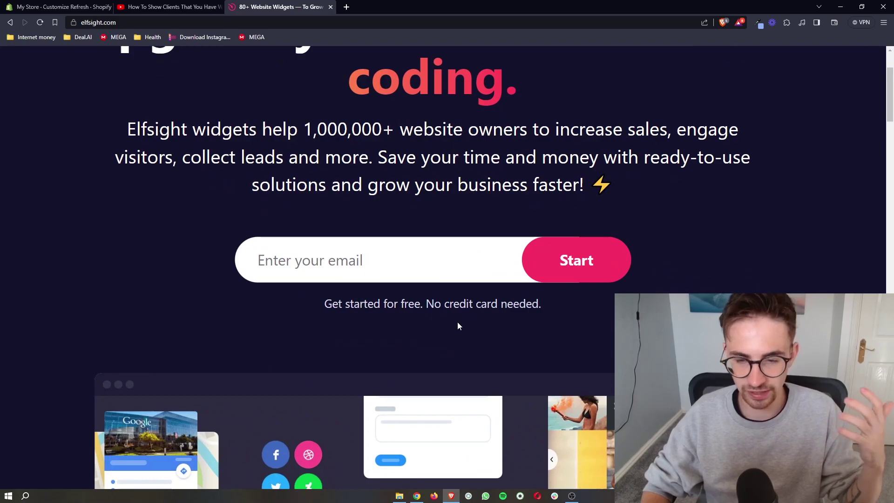
{"action": "key", "text": "ctrl+0"}
{"action": "left_click", "coordinate": [413, 280]}
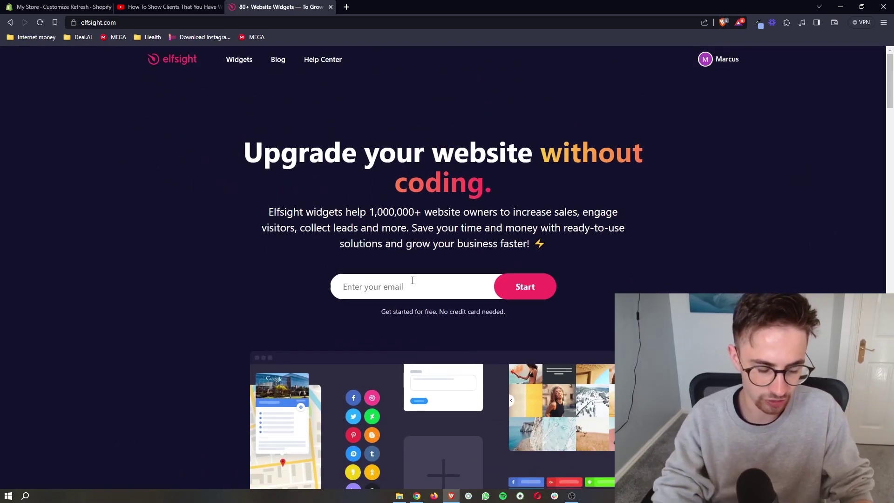
{"action": "type", "text": "nrjengjkgn3"}
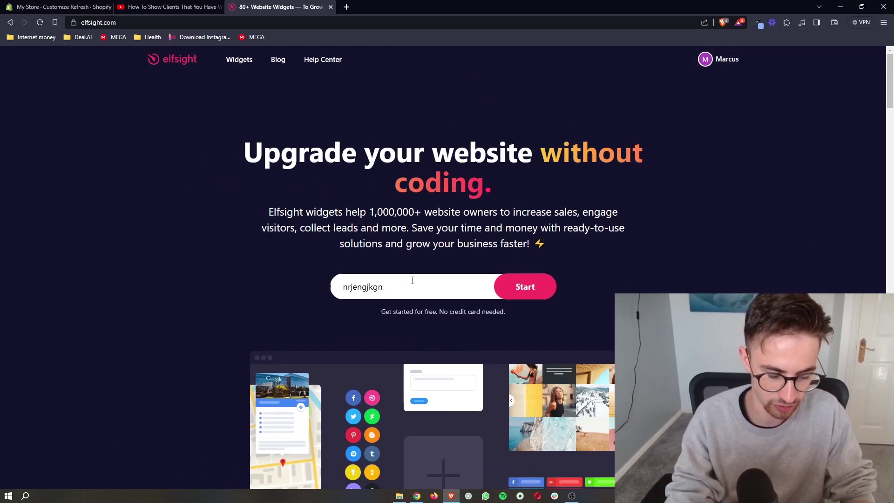
{"action": "key", "text": "Home"}
{"action": "type", "text": "2"}
{"action": "key", "text": "ctrl+a"}
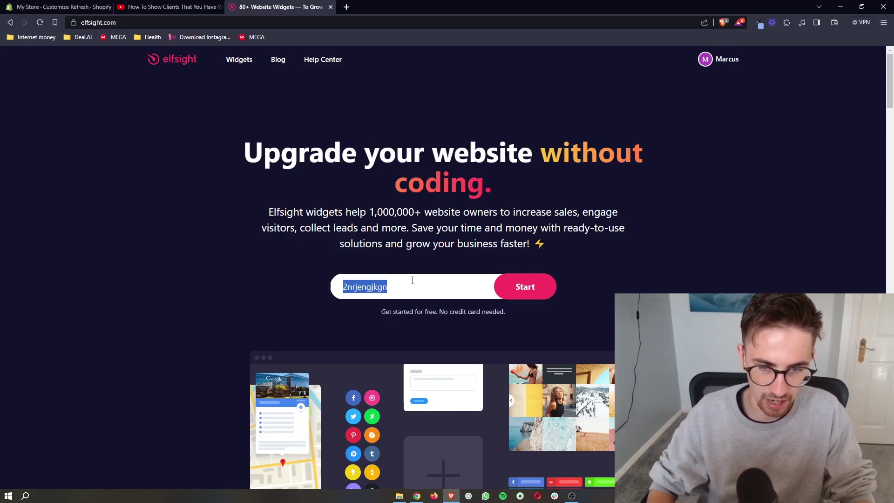
{"action": "key", "text": "BackSpace"}
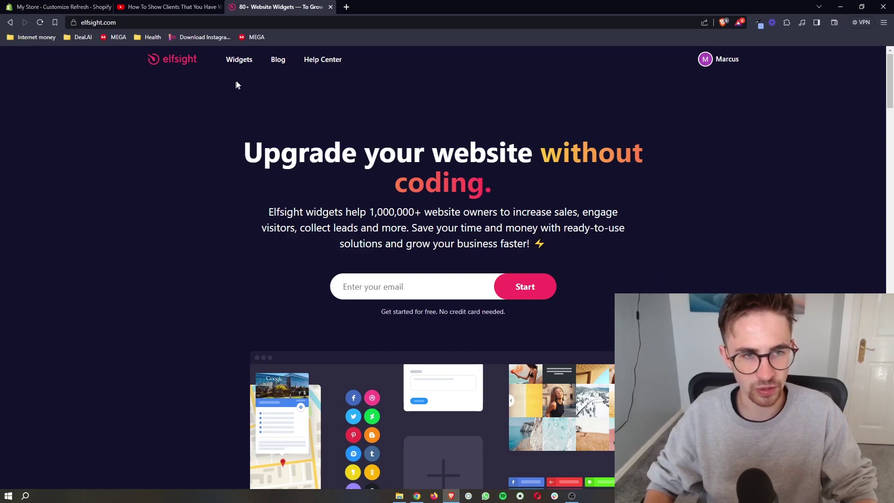
{"action": "mouse_move", "coordinate": [239, 61]}
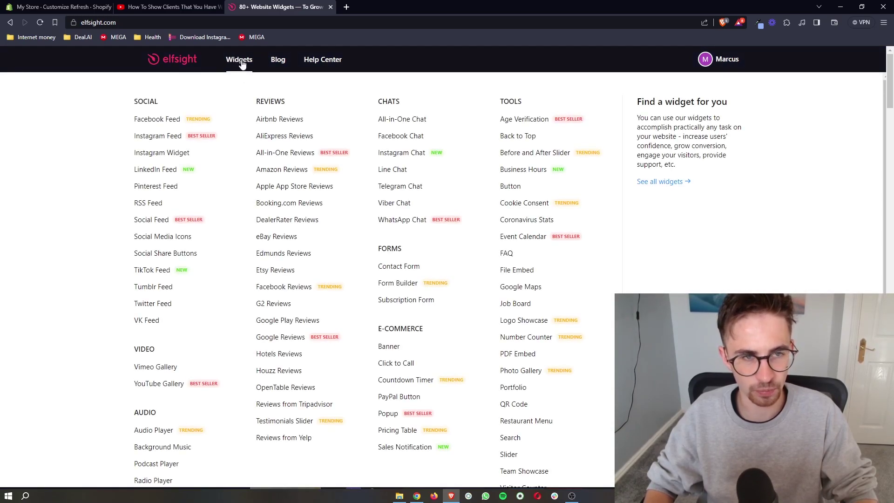
Step: Open the full Elfsight widgets catalogue and browse through it
{"action": "left_click", "coordinate": [242, 64]}
{"action": "scroll", "coordinate": [318, 131], "scroll_direction": "down", "scroll_amount": 3}
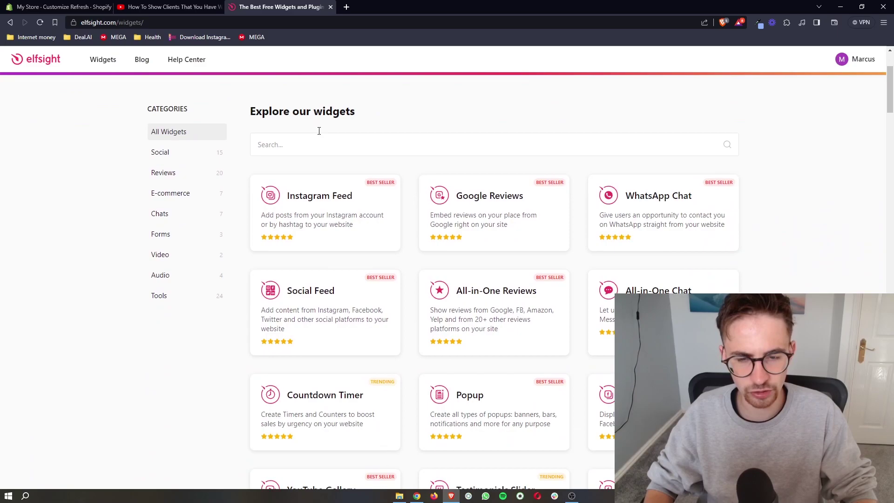
{"action": "scroll", "coordinate": [415, 200], "scroll_direction": "down", "scroll_amount": 10}
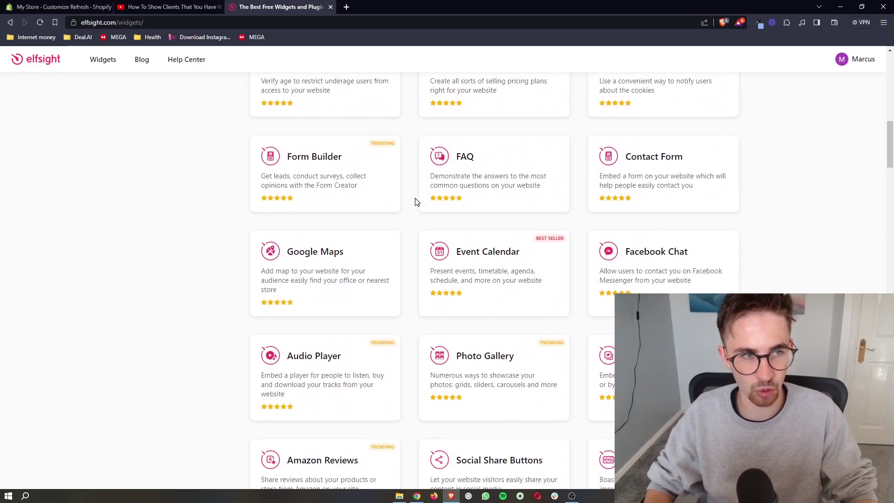
{"action": "scroll", "coordinate": [416, 201], "scroll_direction": "down", "scroll_amount": 17}
{"action": "scroll", "coordinate": [415, 201], "scroll_direction": "up", "scroll_amount": 12}
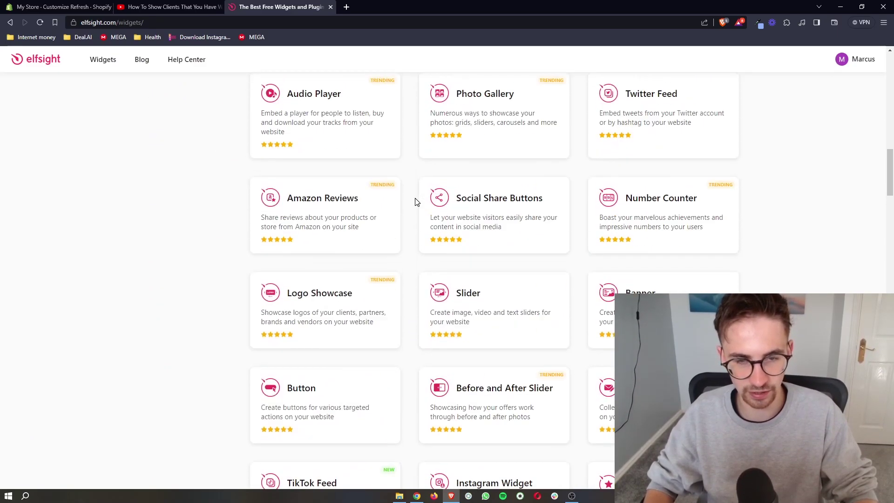
{"action": "scroll", "coordinate": [416, 201], "scroll_direction": "up", "scroll_amount": 10}
Step: Search the catalogue for 'logo', listing Logo Showcase and Social Media Icons
{"action": "left_click", "coordinate": [274, 257]}
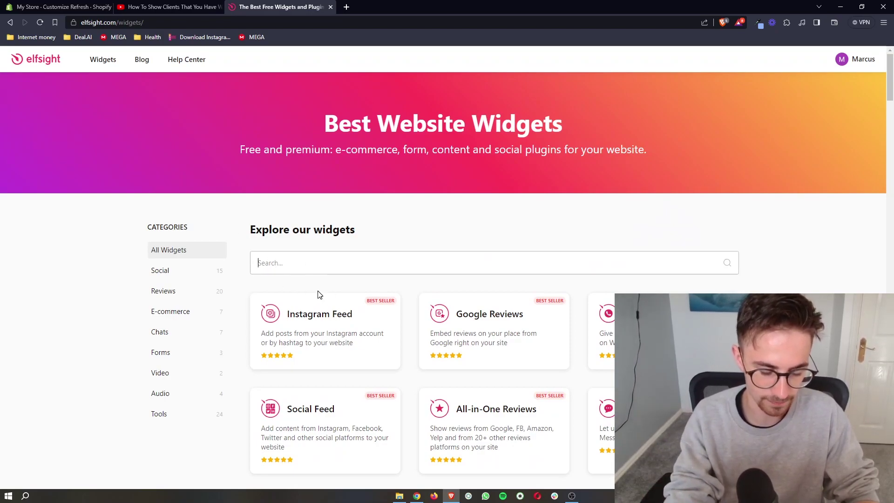
{"action": "left_click", "coordinate": [313, 259]}
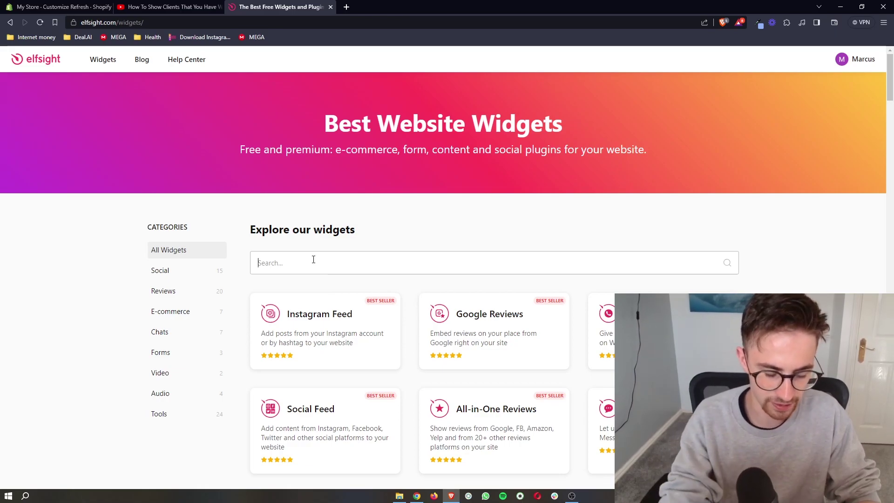
{"action": "type", "text": "logo"}
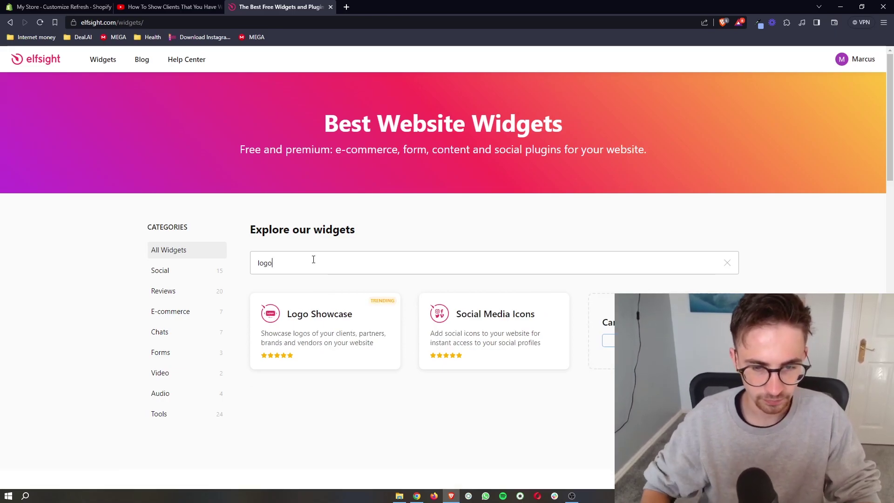
{"action": "scroll", "coordinate": [284, 303], "scroll_direction": "up", "scroll_amount": 5}
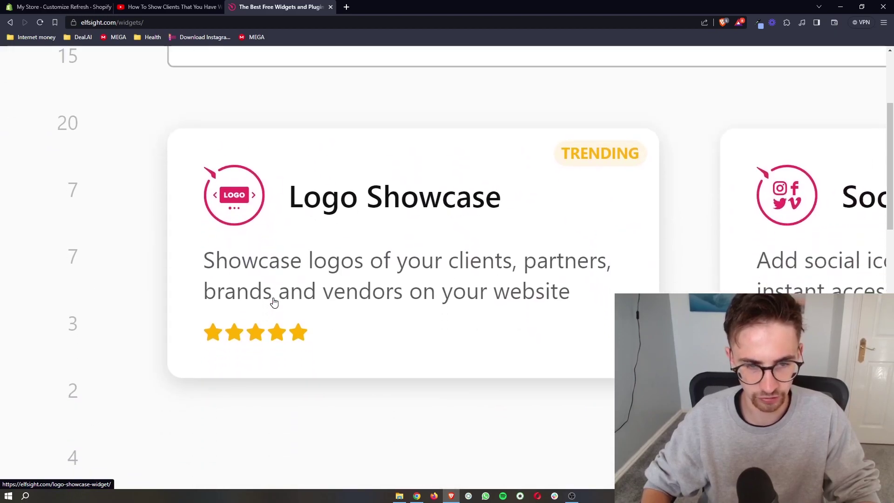
{"action": "scroll", "coordinate": [273, 302], "scroll_direction": "down", "scroll_amount": 5}
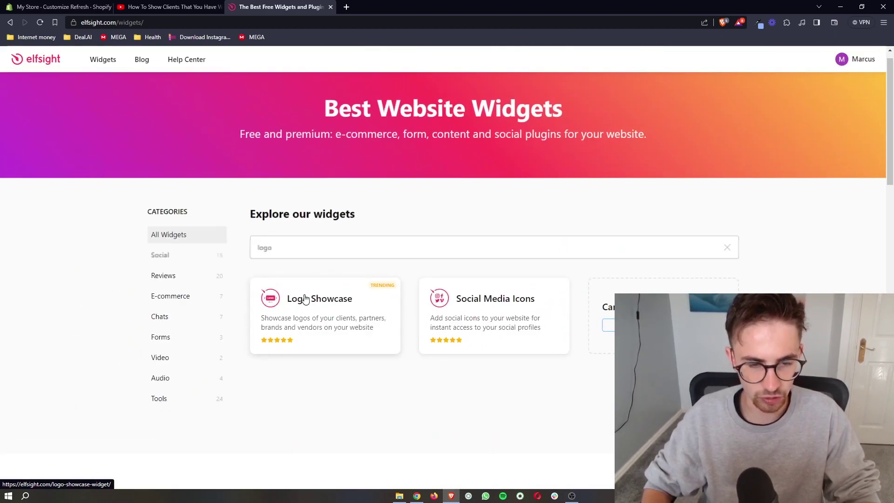
Step: Open Logo Showcase and preview the Logo Slider, Our Clients, Partners and Infinite Carousel templates
{"action": "left_click", "coordinate": [317, 310]}
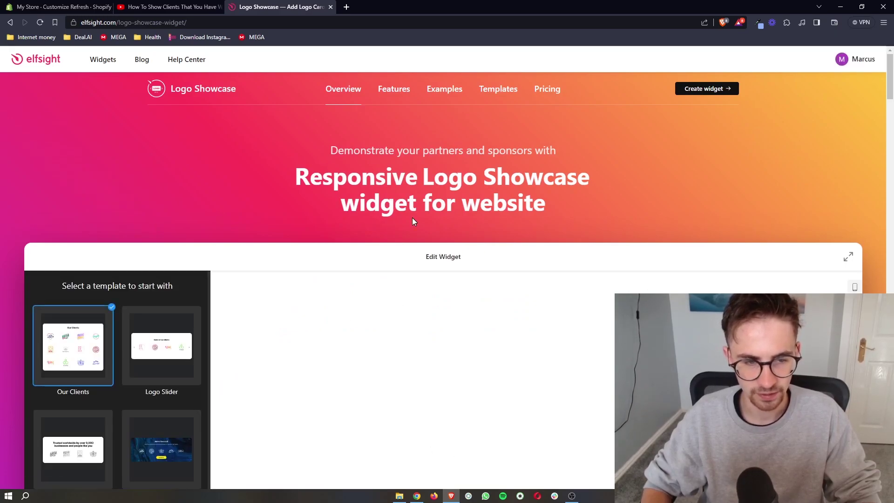
{"action": "scroll", "coordinate": [412, 217], "scroll_direction": "down", "scroll_amount": 4}
{"action": "scroll", "coordinate": [396, 219], "scroll_direction": "down", "scroll_amount": 1}
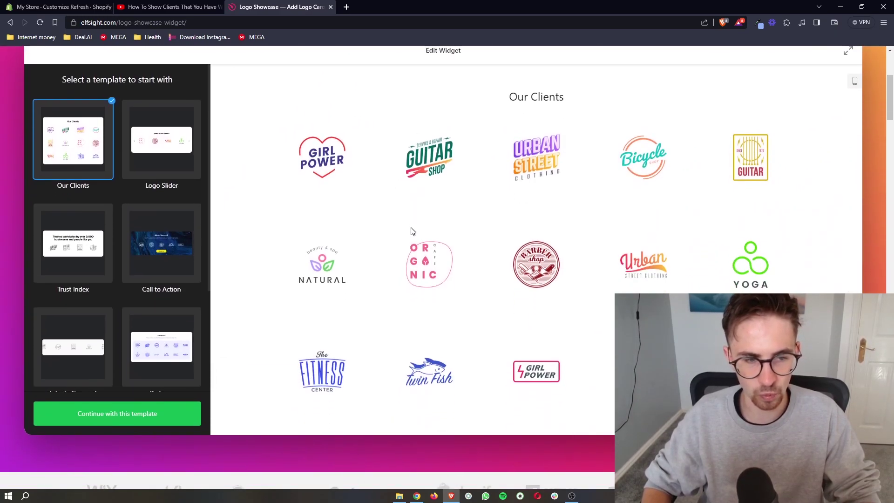
{"action": "left_click", "coordinate": [199, 206]}
{"action": "left_click", "coordinate": [266, 269]}
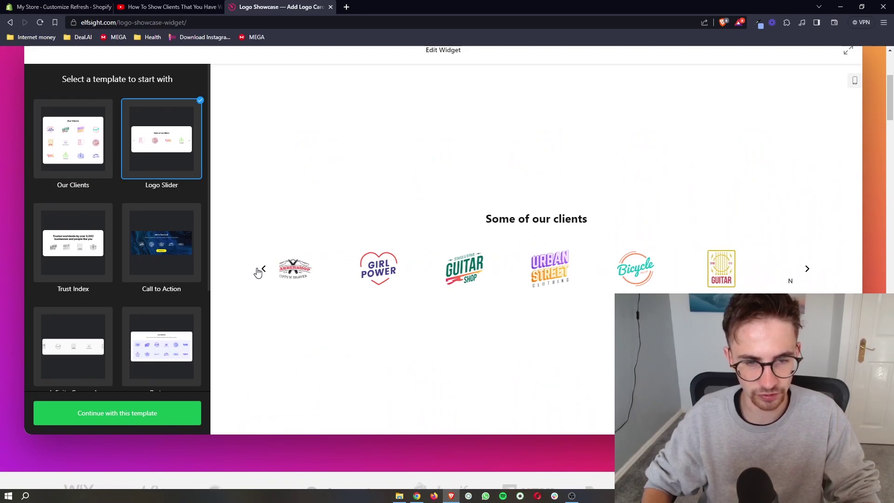
{"action": "left_click", "coordinate": [85, 171]}
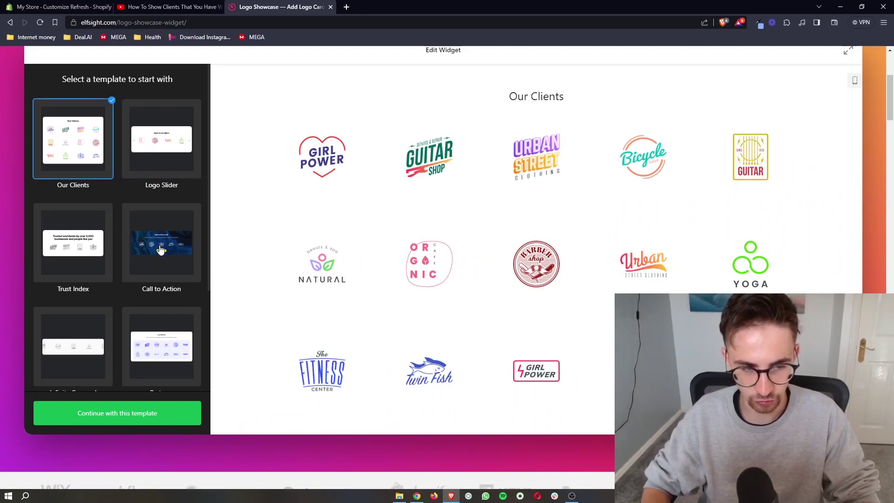
{"action": "scroll", "coordinate": [158, 247], "scroll_direction": "down", "scroll_amount": 3}
{"action": "left_click", "coordinate": [162, 203]}
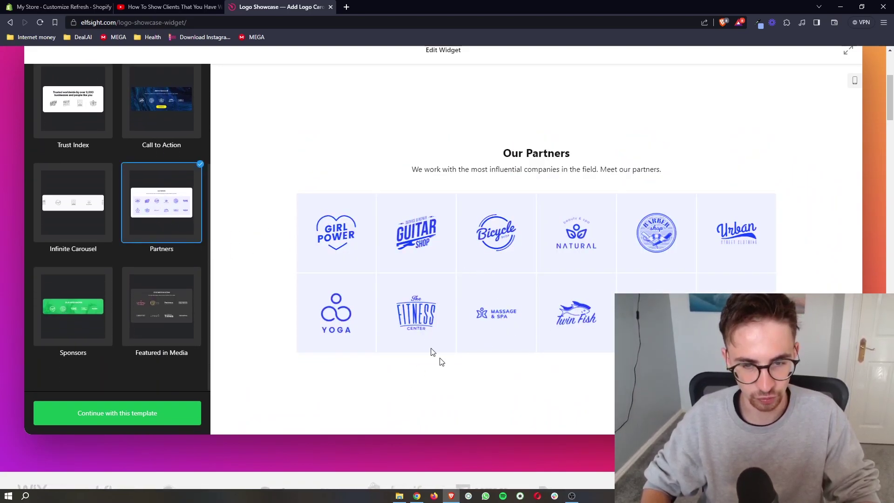
{"action": "left_click", "coordinate": [110, 246]}
{"action": "scroll", "coordinate": [114, 260], "scroll_direction": "up", "scroll_amount": 3}
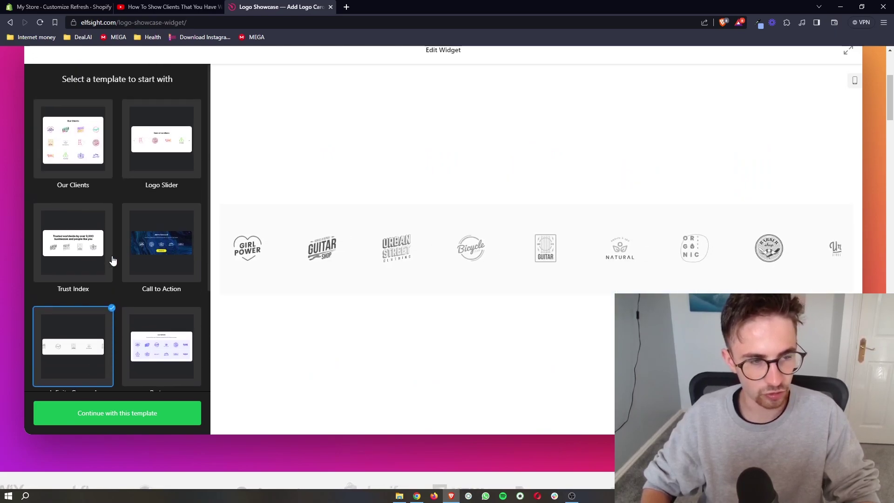
{"action": "scroll", "coordinate": [102, 223], "scroll_direction": "up", "scroll_amount": 3}
Step: Go back to the Logo Slider template and continue editing with it
{"action": "left_click", "coordinate": [157, 286]}
{"action": "scroll", "coordinate": [221, 343], "scroll_direction": "down", "scroll_amount": 2}
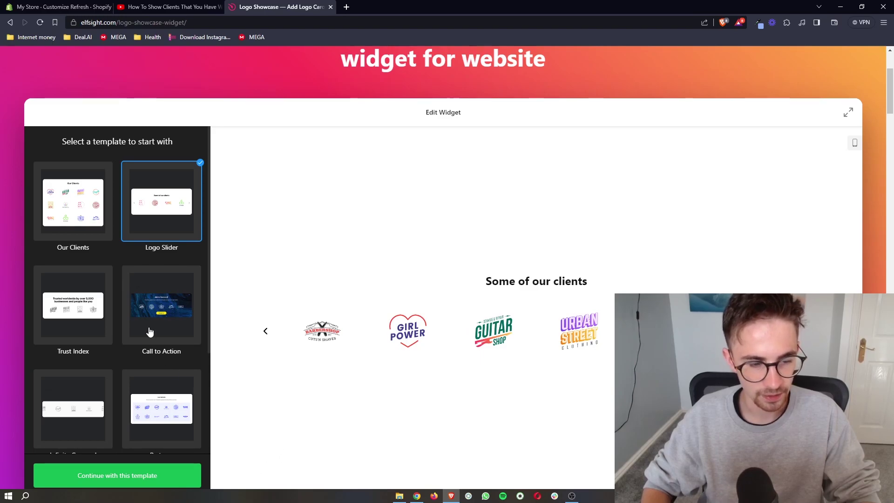
{"action": "scroll", "coordinate": [539, 279], "scroll_direction": "down", "scroll_amount": 2}
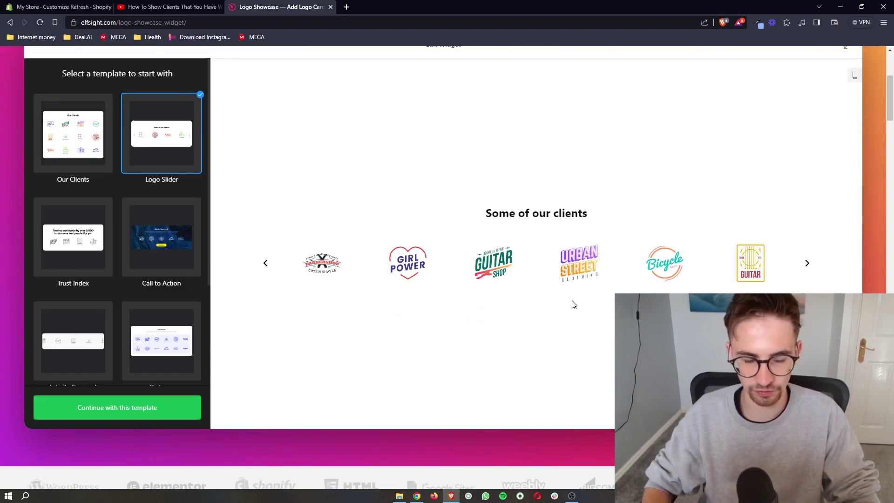
{"action": "left_click", "coordinate": [146, 408]}
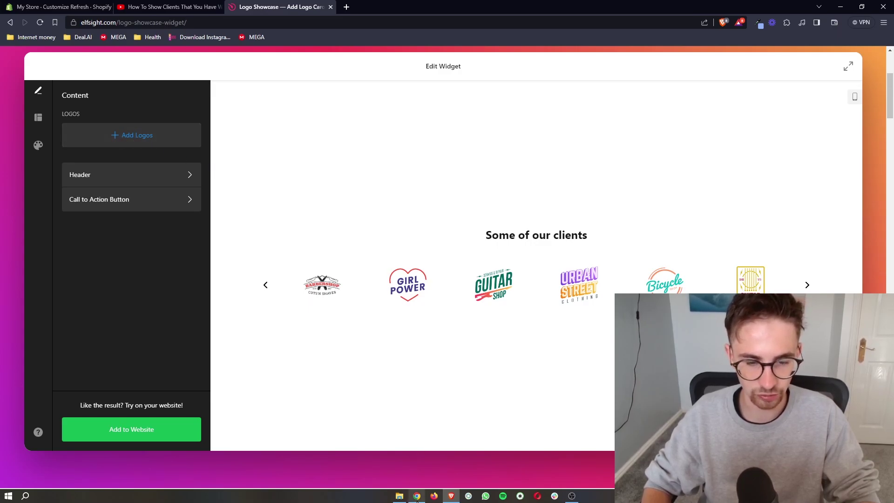
Step: Save the Wikipedia Adidas logo PNG from Google Images to Downloads as Adidas_logo
{"action": "mouse_move", "coordinate": [417, 497]}
{"action": "left_click", "coordinate": [419, 463]}
{"action": "left_click", "coordinate": [172, 7]}
{"action": "left_click", "coordinate": [139, 91]}
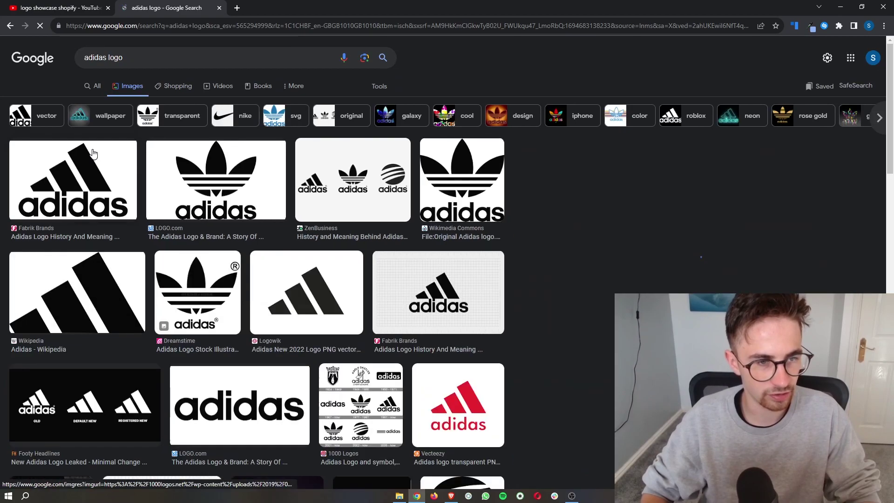
{"action": "left_click", "coordinate": [68, 140]}
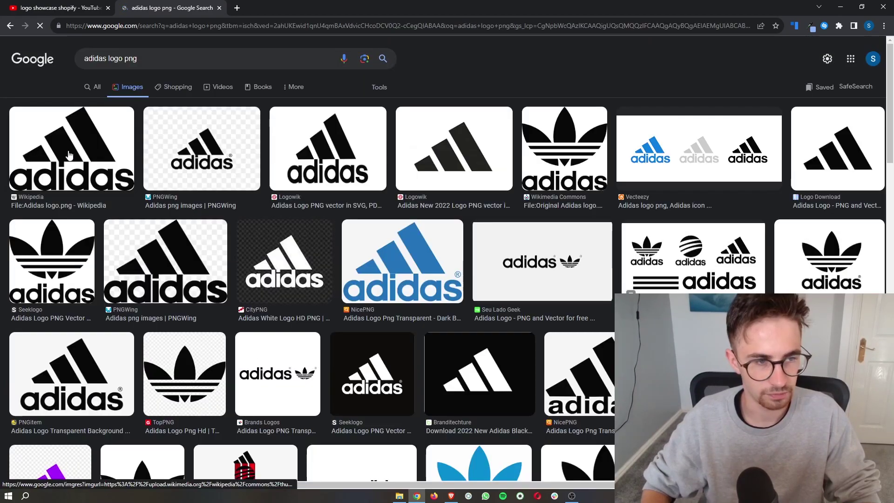
{"action": "left_click", "coordinate": [68, 154]}
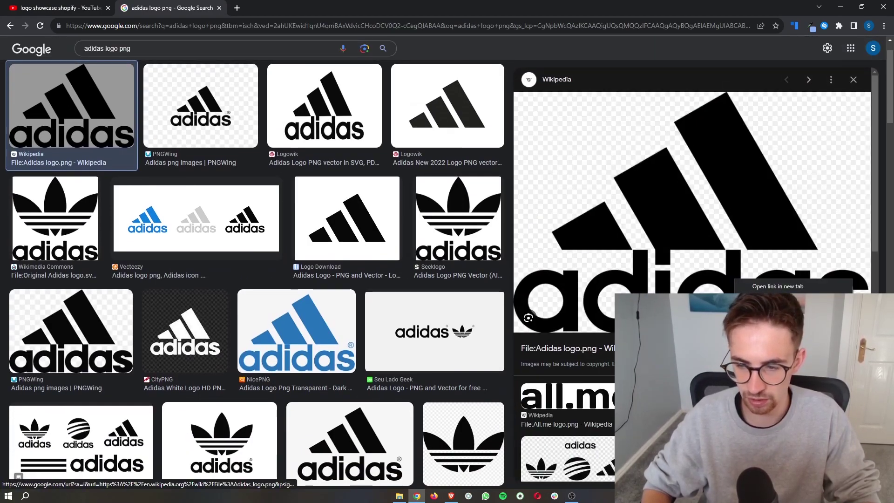
{"action": "left_click", "coordinate": [782, 351]}
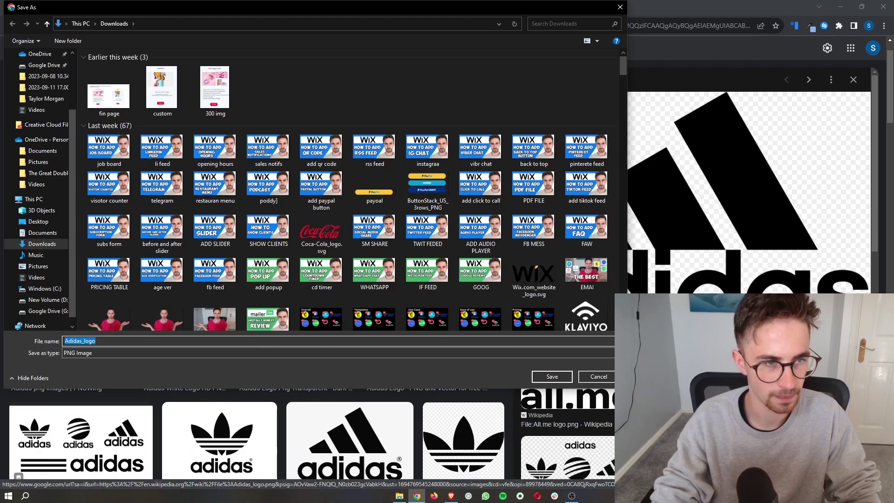
{"action": "key", "text": "Return"}
Step: Change the image search query to 'nike logo png' and run it
{"action": "double_click", "coordinate": [101, 48]}
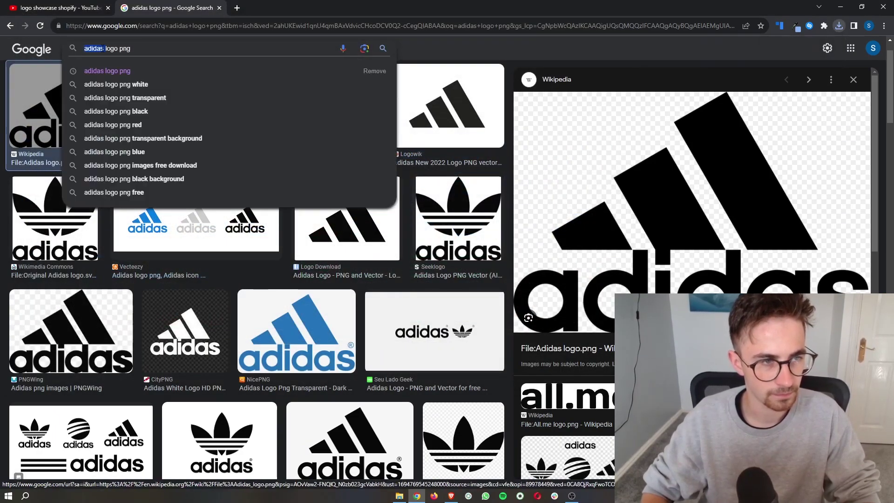
{"action": "type", "text": "nike"}
{"action": "key", "text": "Return"}
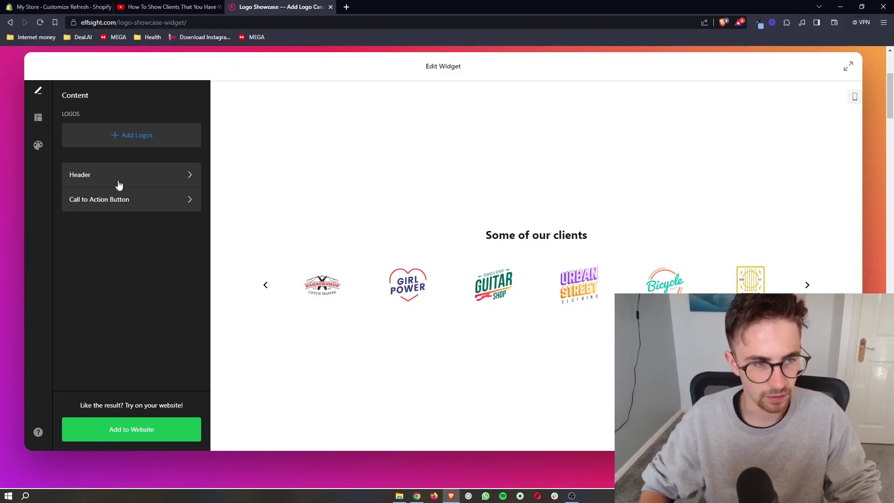
Step: Upload Nike-Logo.png and Adidas_logo.png as the showcase's logos
{"action": "left_click", "coordinate": [134, 140]}
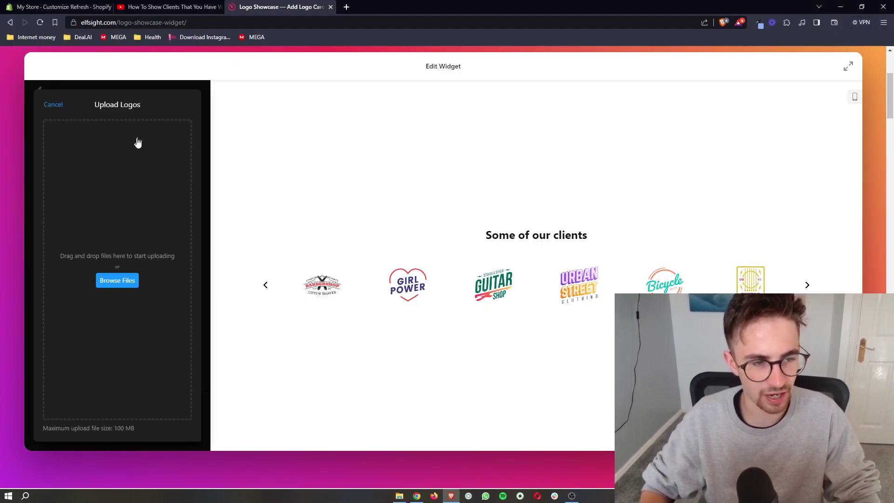
{"action": "left_click", "coordinate": [130, 280]}
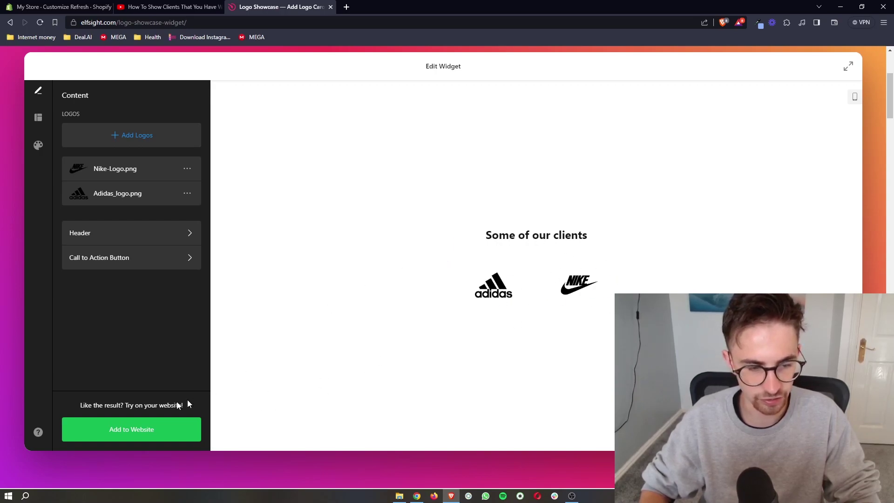
{"action": "scroll", "coordinate": [429, 371], "scroll_direction": "up", "scroll_amount": 1}
{"action": "scroll", "coordinate": [429, 371], "scroll_direction": "down", "scroll_amount": 1}
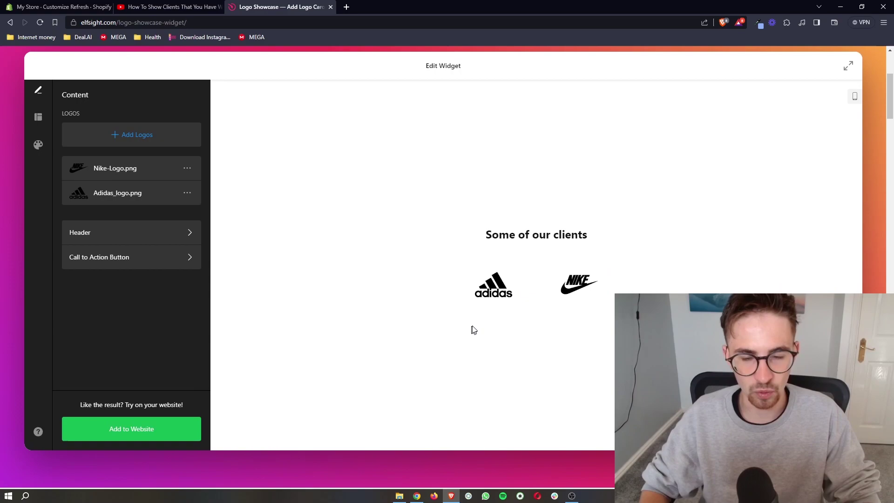
Step: Check the header reads 'Some of our clients' and leave the call-to-action button off
{"action": "left_click", "coordinate": [116, 238]}
{"action": "left_click_drag", "start_coordinate": [601, 241], "coordinate": [450, 219]}
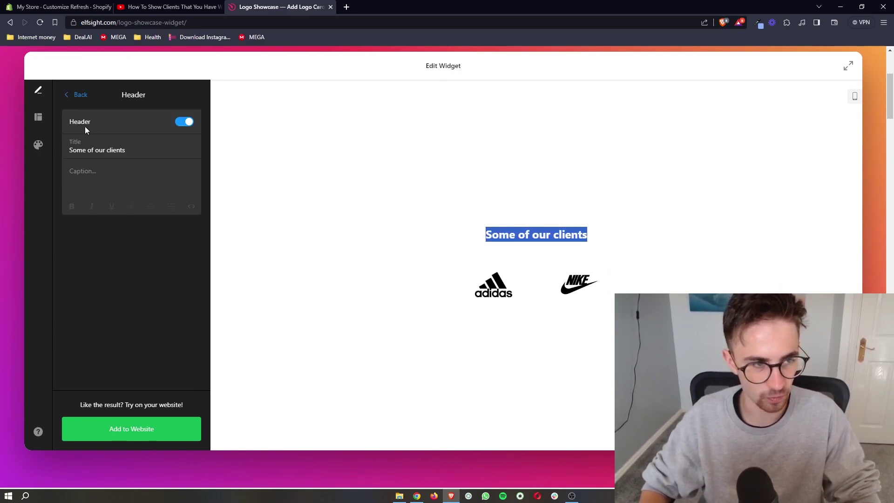
{"action": "left_click", "coordinate": [79, 95]}
{"action": "left_click", "coordinate": [111, 263]}
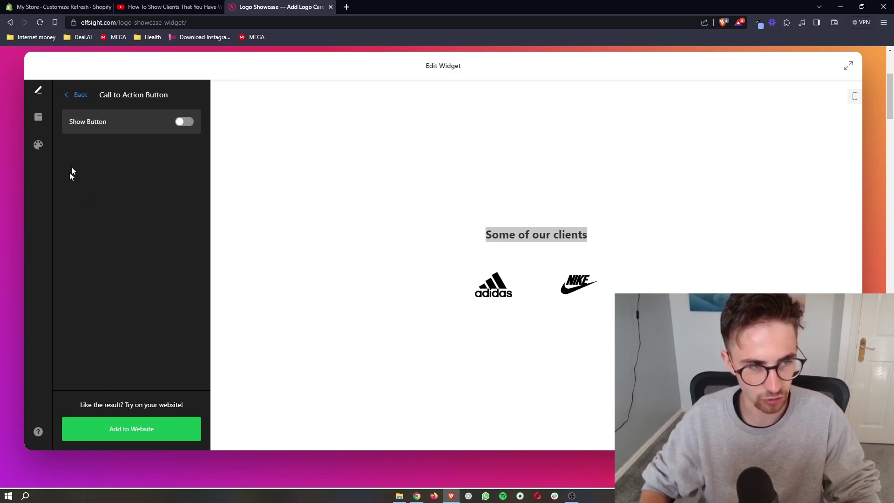
{"action": "left_click", "coordinate": [79, 95]}
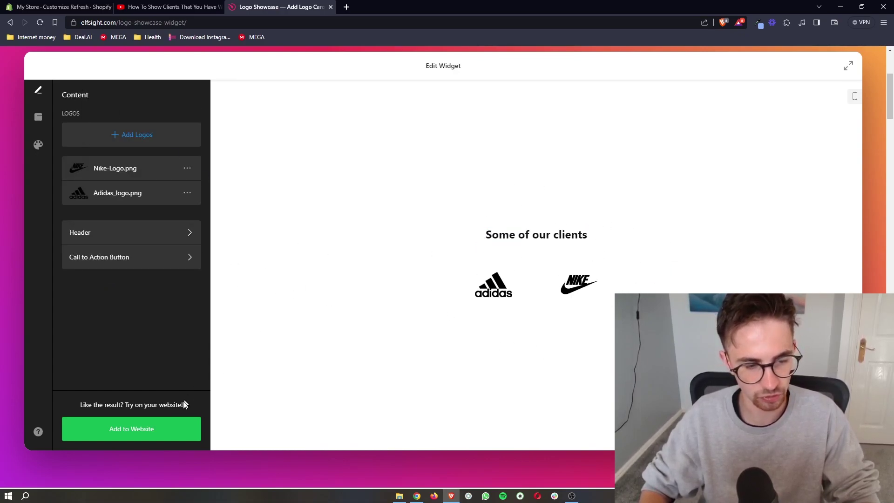
Step: Publish the widget via Add to Website, then compare the Premium, Pro and Basic plan view limits
{"action": "left_click", "coordinate": [139, 428]}
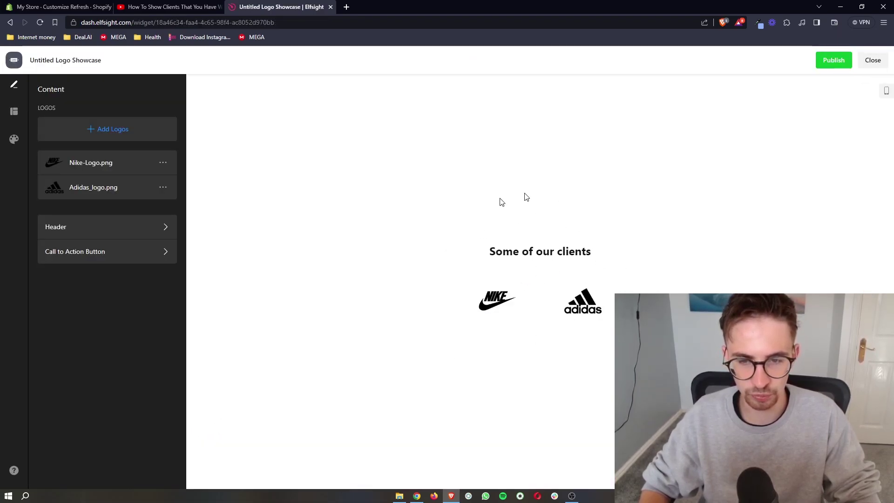
{"action": "left_click", "coordinate": [833, 61]}
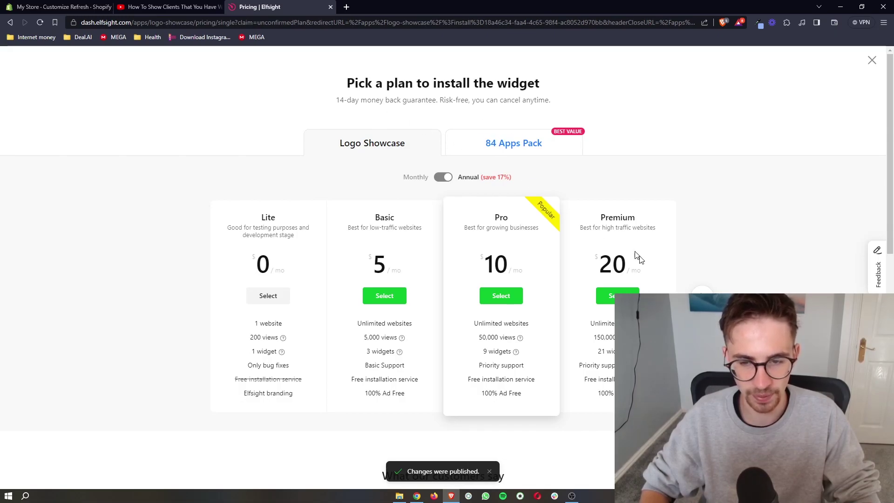
{"action": "triple_click", "coordinate": [593, 336]}
{"action": "scroll", "coordinate": [592, 336], "scroll_direction": "up", "scroll_amount": 5}
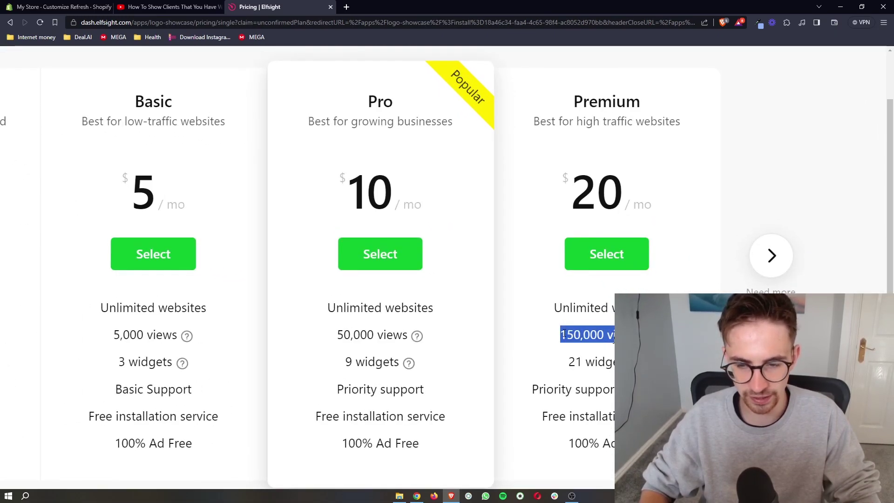
{"action": "left_click_drag", "start_coordinate": [317, 343], "coordinate": [390, 366]}
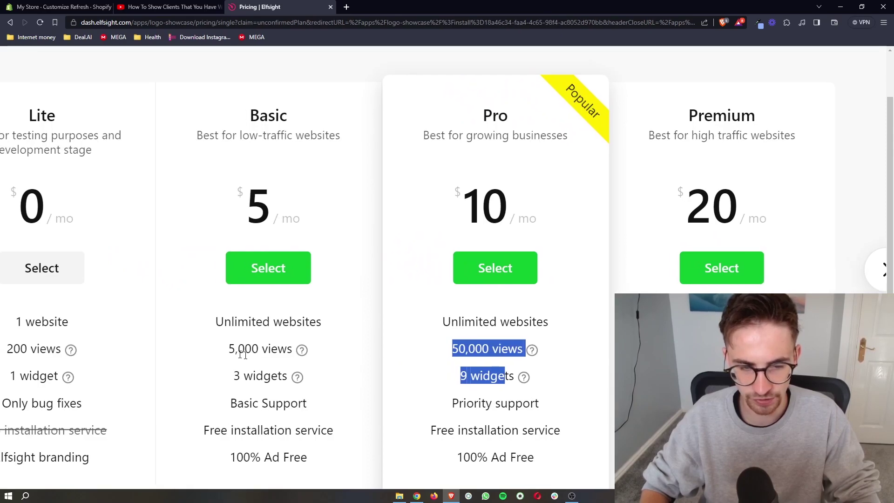
{"action": "triple_click", "coordinate": [242, 355]}
Step: Review the free Lite plan's limits of 200 views and 1 widget
{"action": "scroll", "coordinate": [242, 349], "scroll_direction": "down", "scroll_amount": 5}
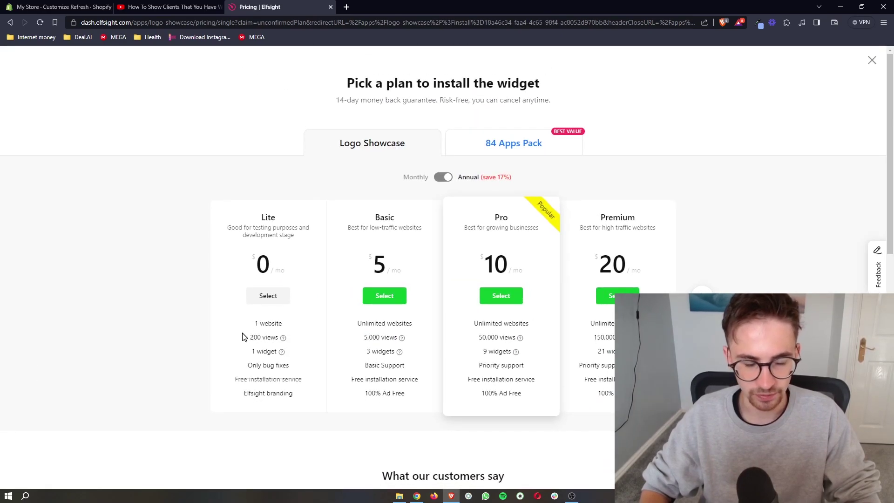
{"action": "left_click_drag", "start_coordinate": [242, 336], "coordinate": [303, 346]}
{"action": "scroll", "coordinate": [215, 362], "scroll_direction": "up", "scroll_amount": 5}
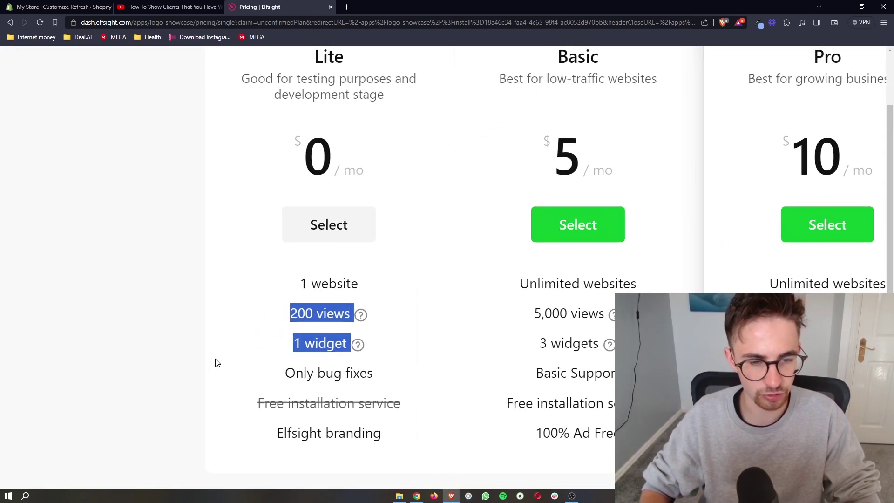
{"action": "left_click", "coordinate": [259, 349]}
{"action": "scroll", "coordinate": [279, 333], "scroll_direction": "down", "scroll_amount": 1}
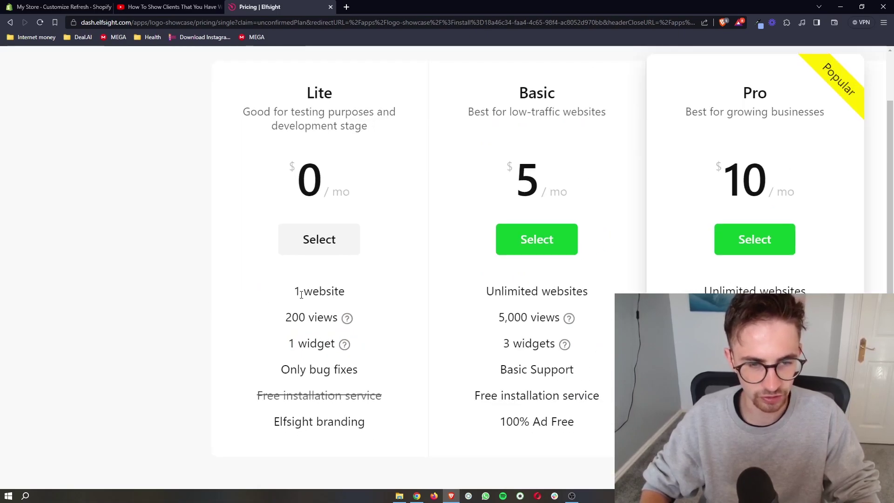
{"action": "scroll", "coordinate": [265, 363], "scroll_direction": "down", "scroll_amount": 3}
{"action": "left_click_drag", "start_coordinate": [267, 185], "coordinate": [332, 193]}
{"action": "left_click", "coordinate": [326, 236]}
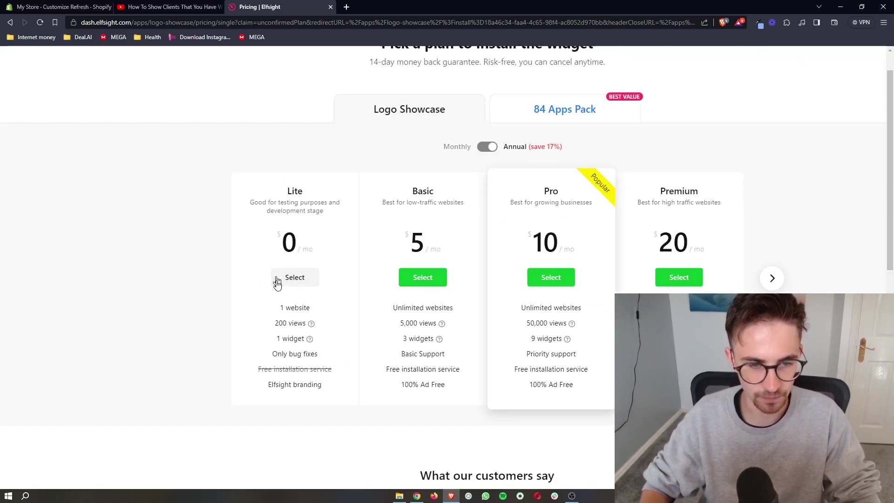
Step: Select the $0 Lite plan, copy the widget's embed code, and return to the Shopify editor
{"action": "left_click", "coordinate": [297, 283]}
{"action": "scroll", "coordinate": [289, 270], "scroll_direction": "down", "scroll_amount": 2}
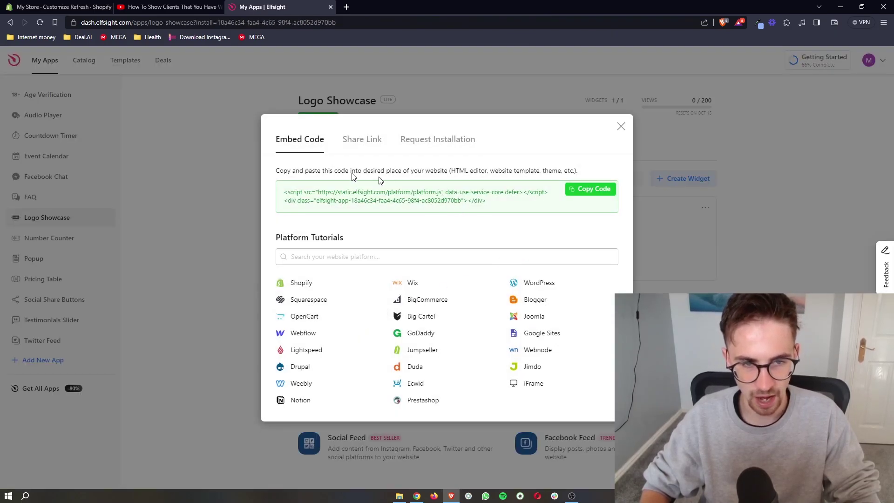
{"action": "left_click", "coordinate": [592, 195]}
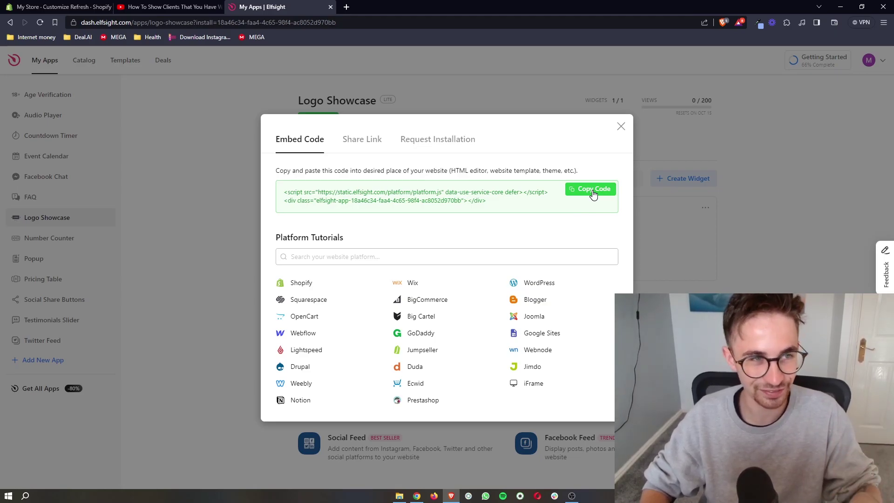
{"action": "left_click", "coordinate": [65, 5]}
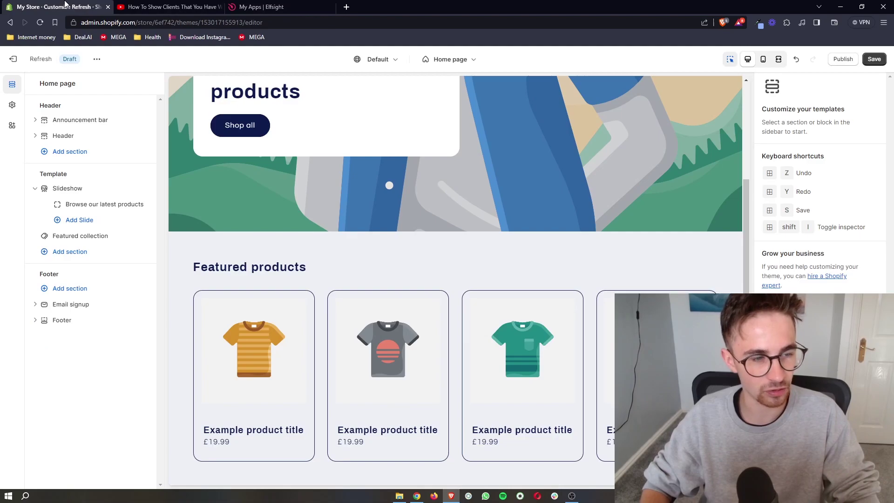
Step: Insert a new Custom Liquid section into the home page template after Featured collection
{"action": "left_click", "coordinate": [89, 181]}
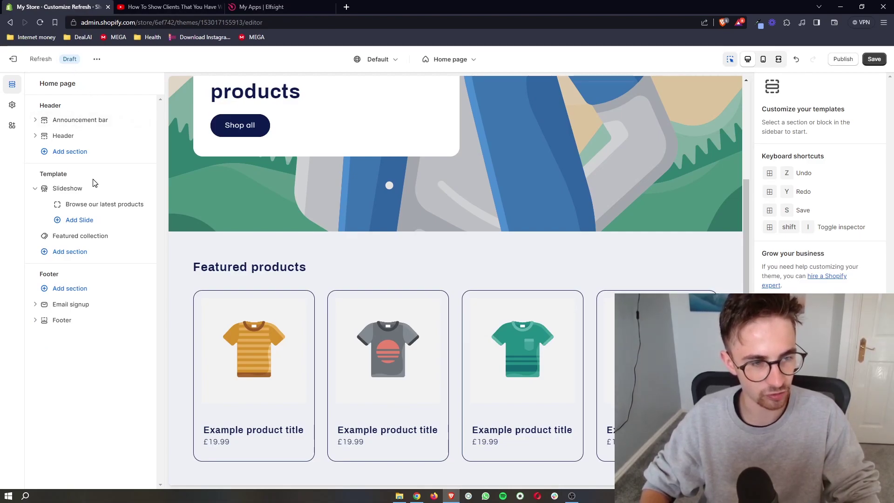
{"action": "left_click", "coordinate": [68, 256]}
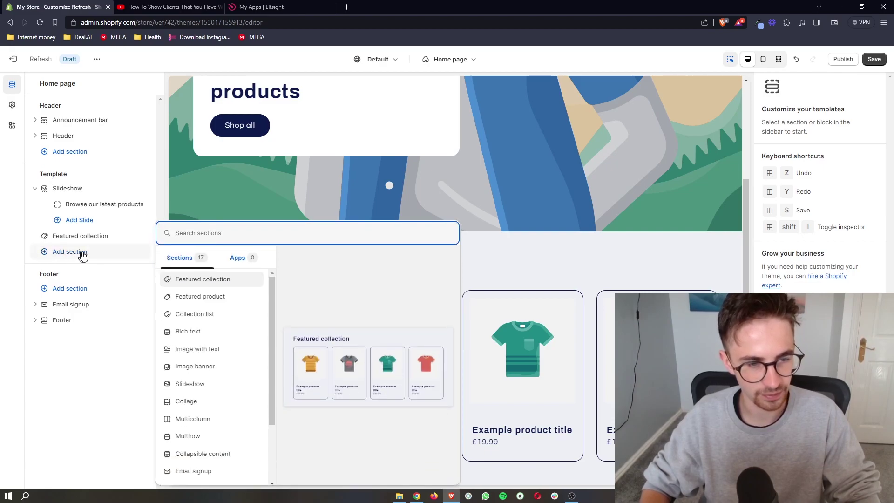
{"action": "scroll", "coordinate": [201, 344], "scroll_direction": "down", "scroll_amount": 2}
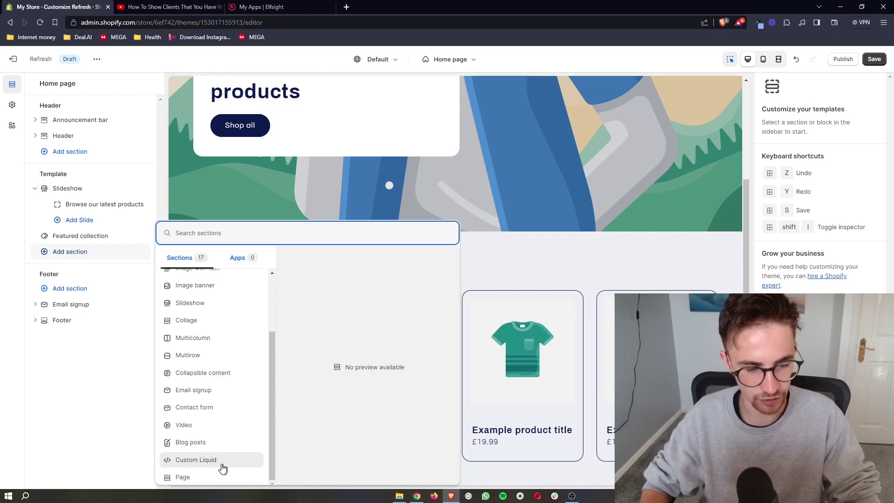
{"action": "left_click", "coordinate": [195, 460]}
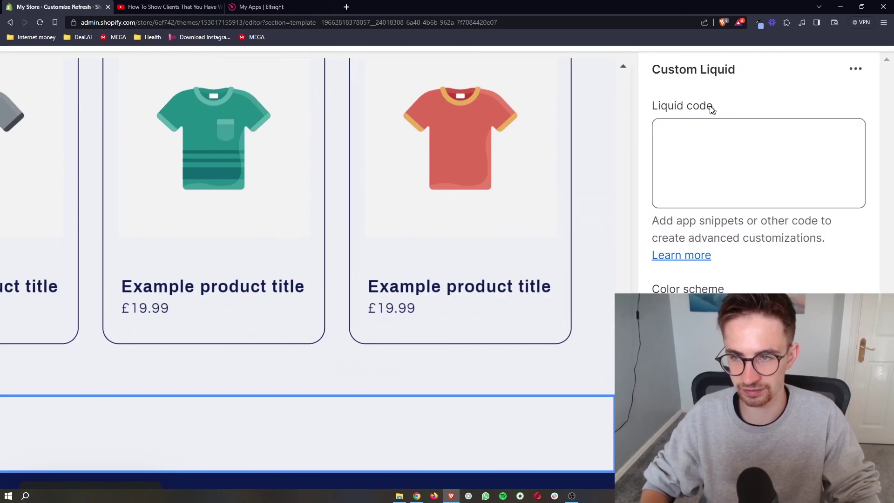
Step: Paste the Elfsight embed code into the Liquid code box and confirm the Nike and Adidas logos preview
{"action": "left_click", "coordinate": [711, 107]}
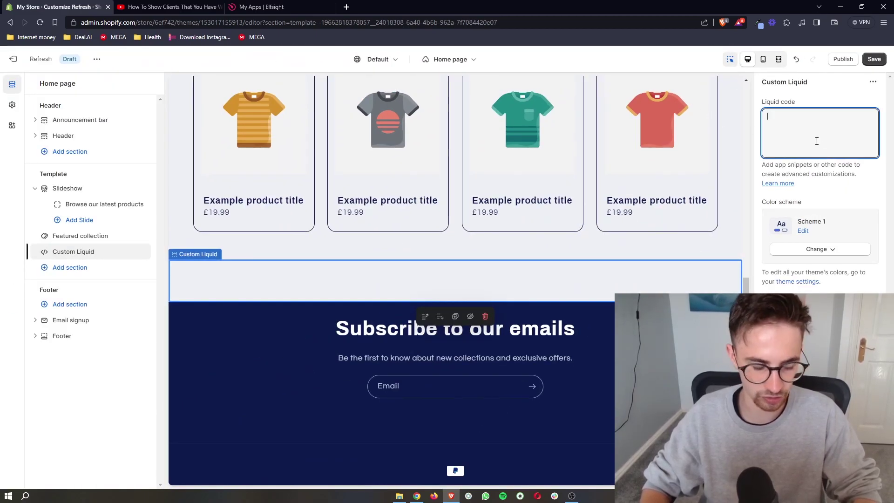
{"action": "key", "text": "ctrl+v"}
{"action": "left_click", "coordinate": [855, 199]}
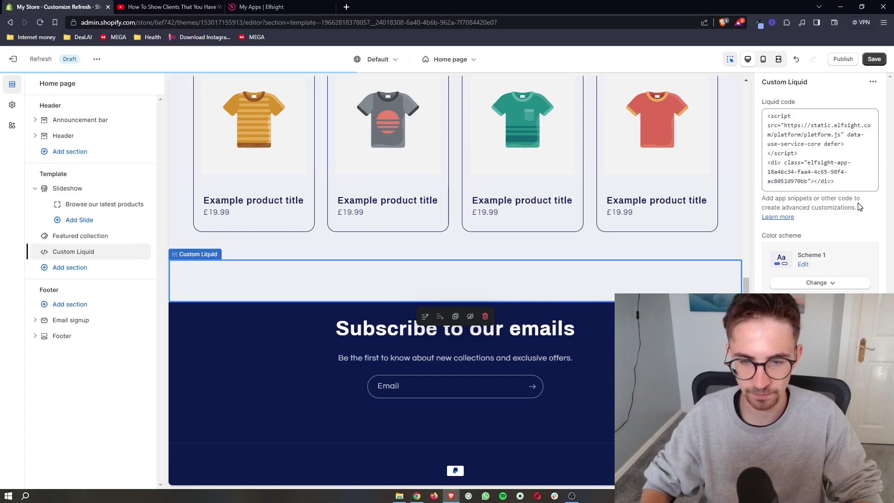
{"action": "scroll", "coordinate": [479, 231], "scroll_direction": "down", "scroll_amount": 1}
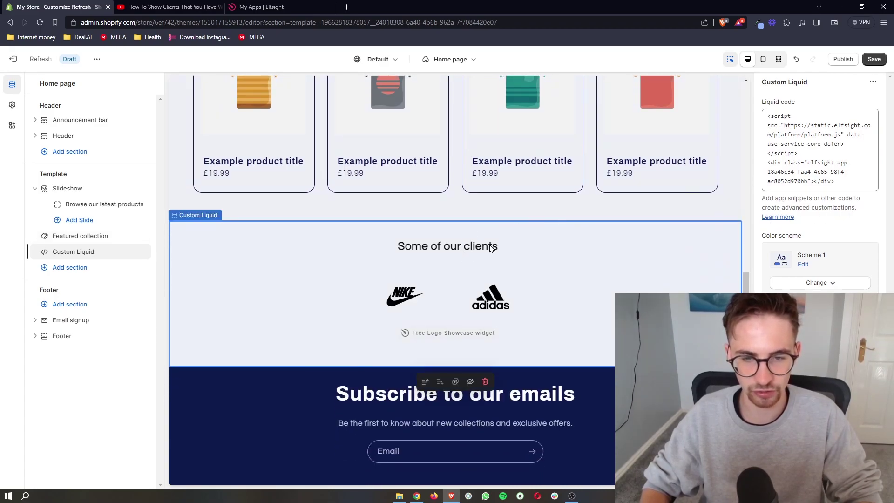
{"action": "scroll", "coordinate": [490, 248], "scroll_direction": "down", "scroll_amount": 1}
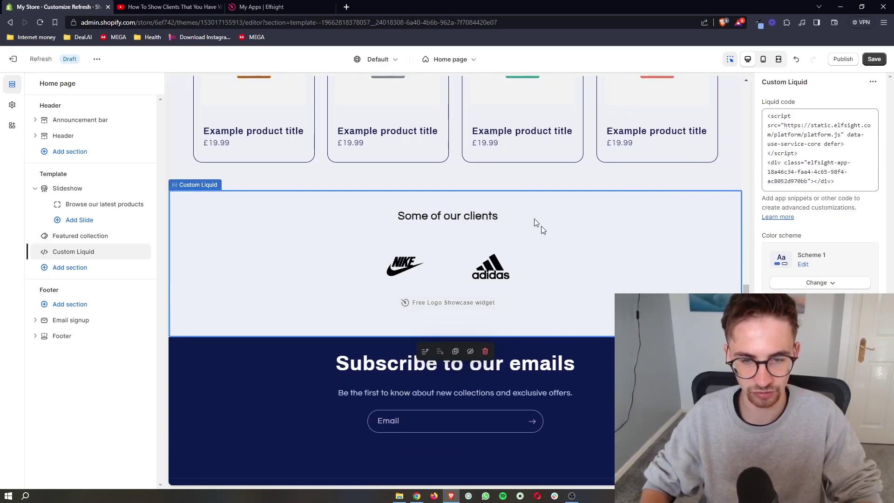